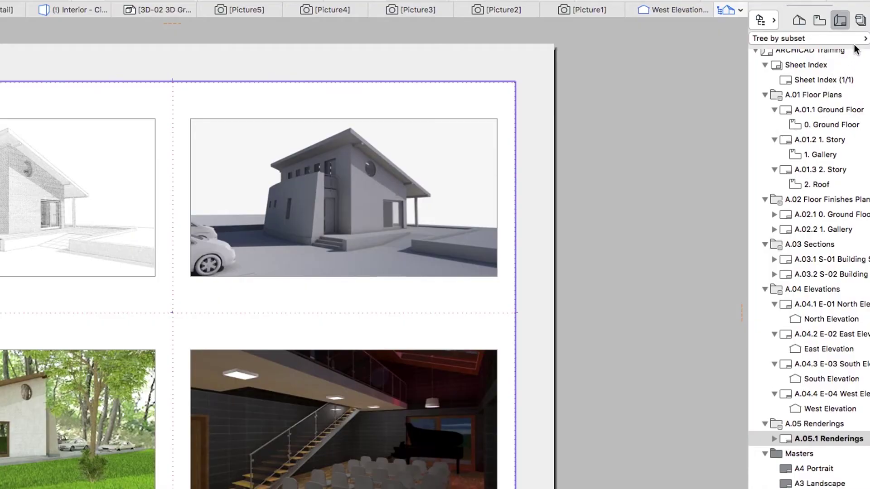
Switch the Navigator to Publisher Sets, go up a level, and open the 2 - Layouts set.
click(859, 20)
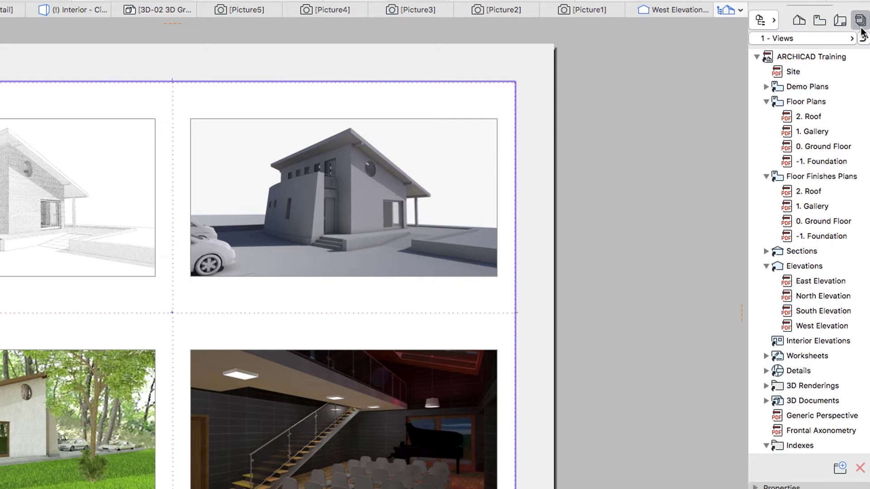
click(850, 39)
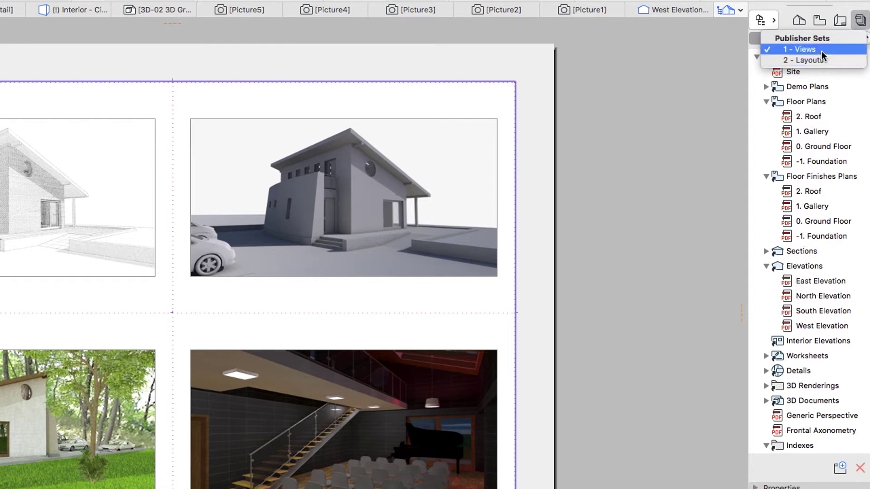
click(805, 49)
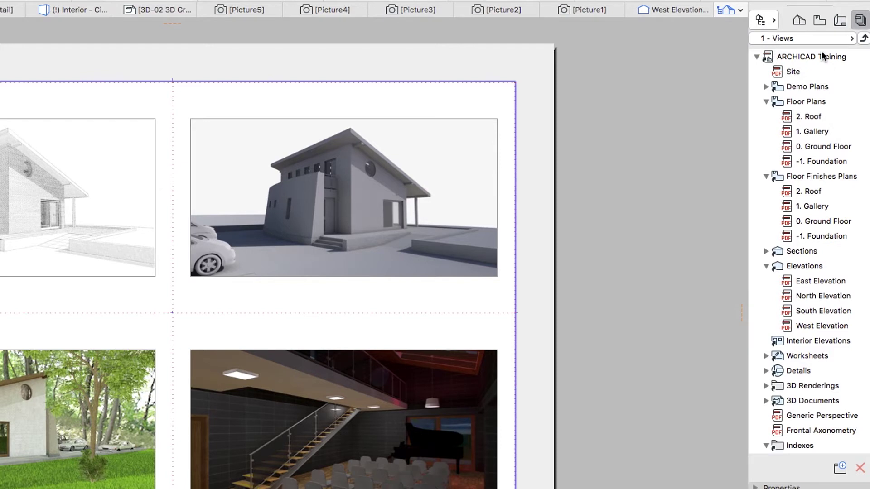
click(863, 40)
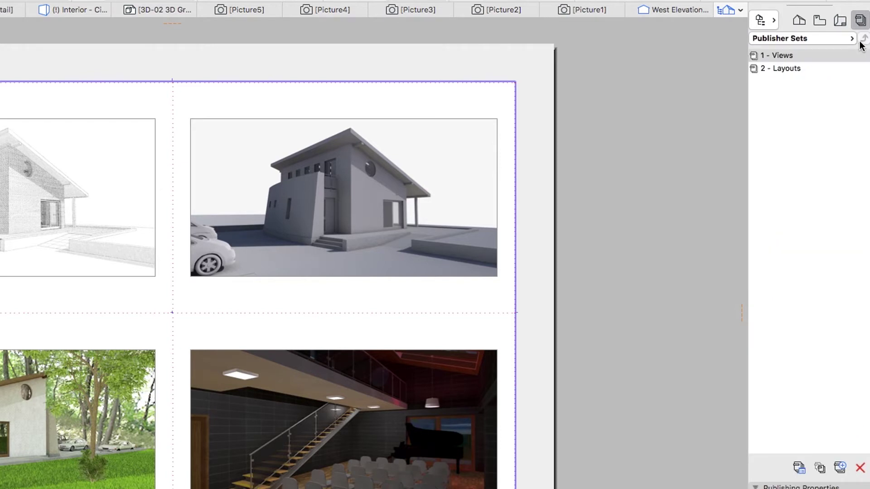
double_click(841, 66)
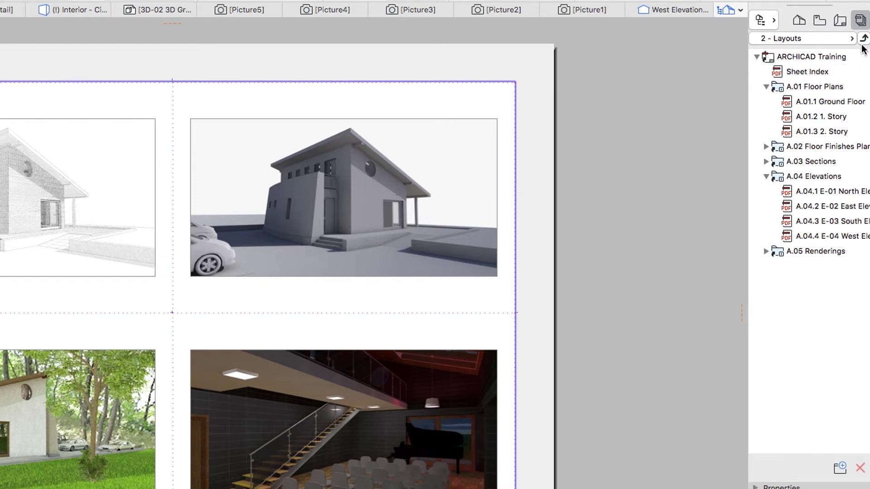
Select the 2 - Layouts set in the Publisher Sets list and open its Publishing Properties.
click(864, 38)
click(855, 67)
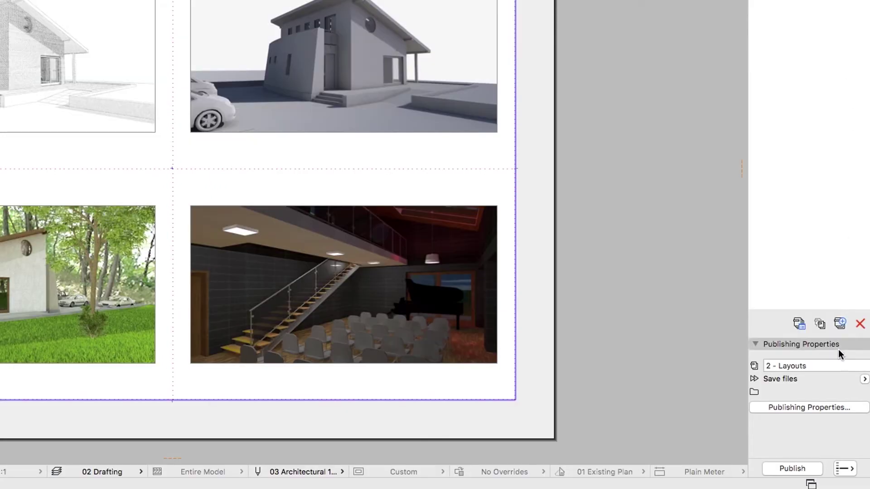
click(836, 407)
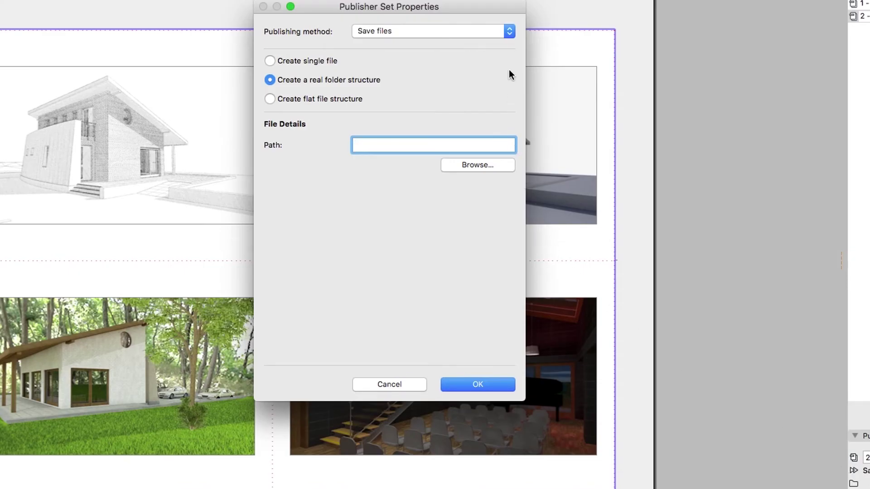
click(509, 31)
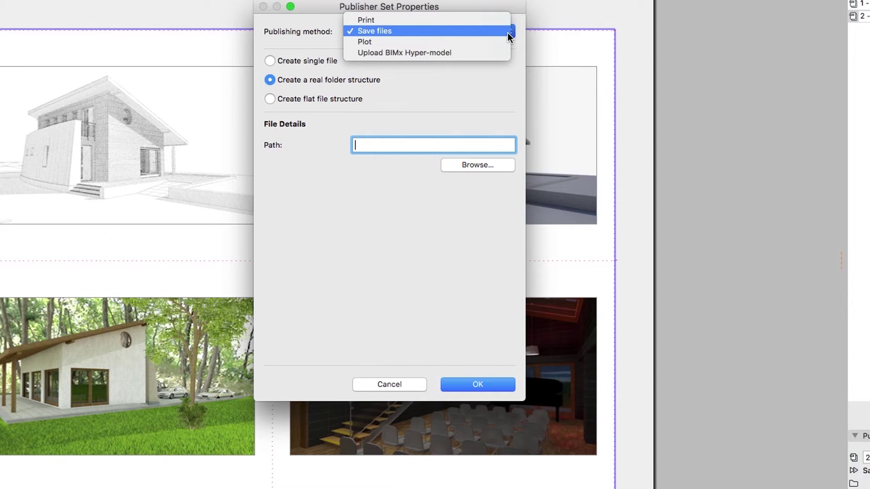
click(509, 31)
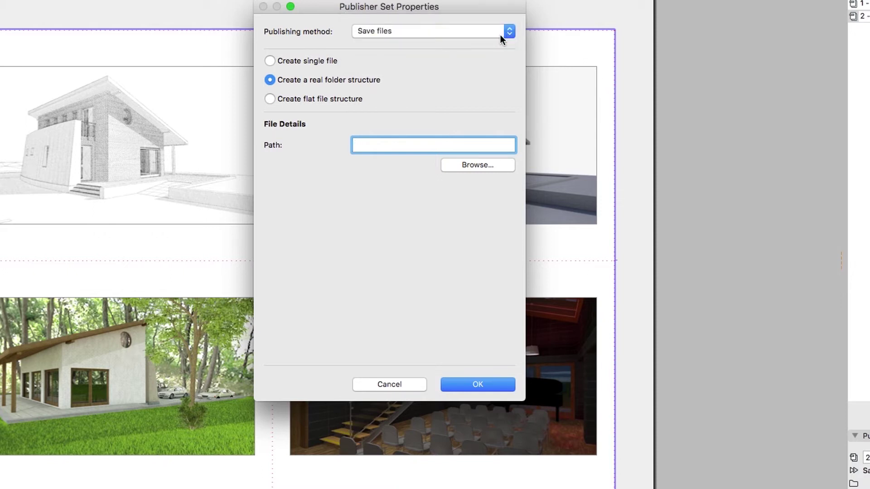
click(335, 63)
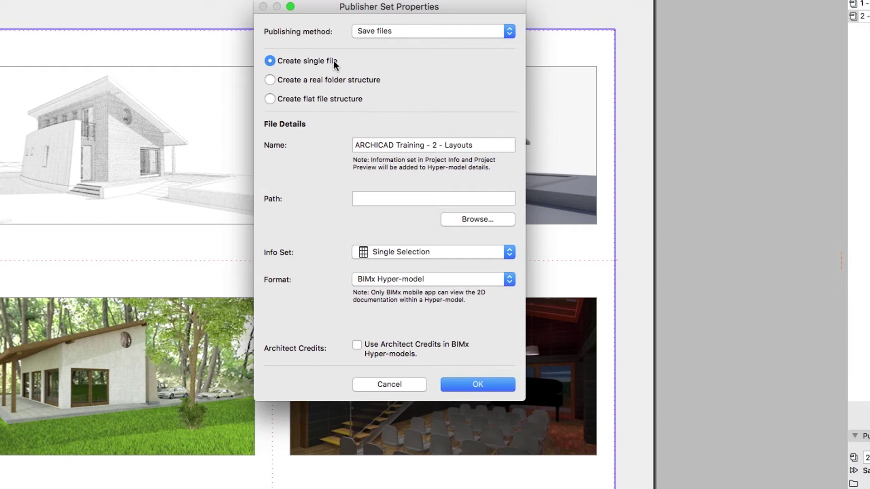
click(330, 82)
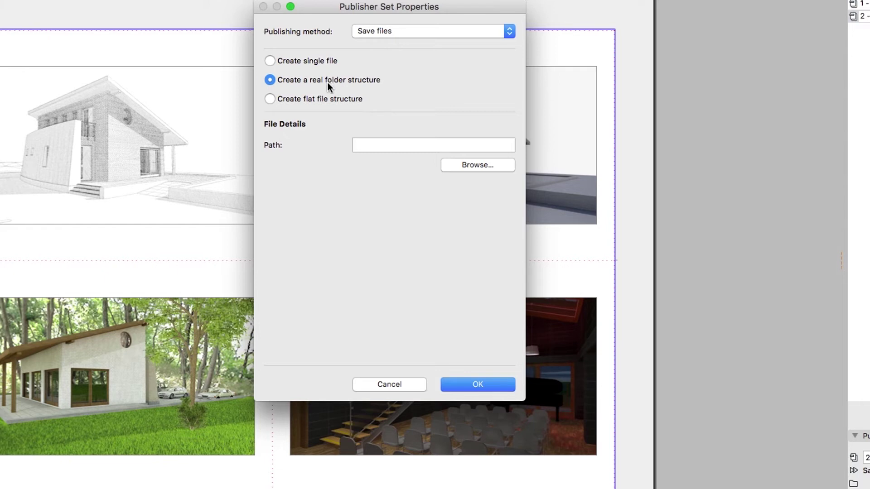
click(317, 102)
click(341, 84)
Choose the VERBATIM HD destination folder and confirm the Publisher Set Properties with OK.
click(489, 167)
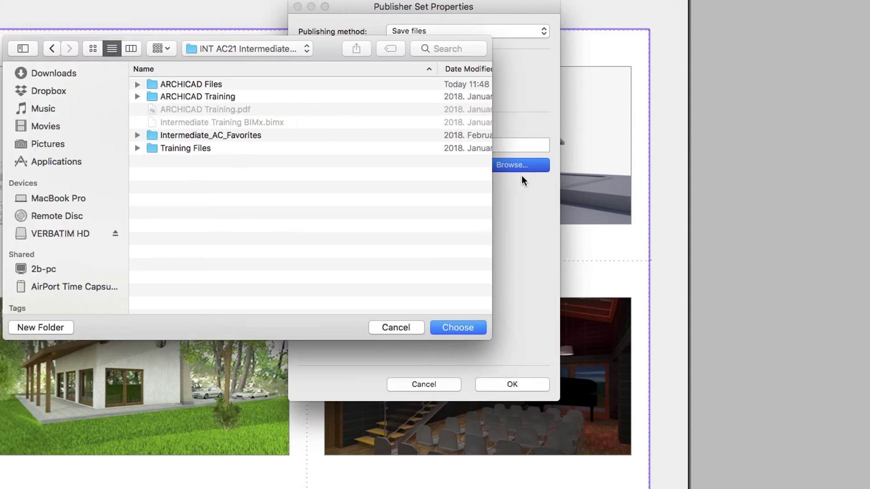
click(470, 322)
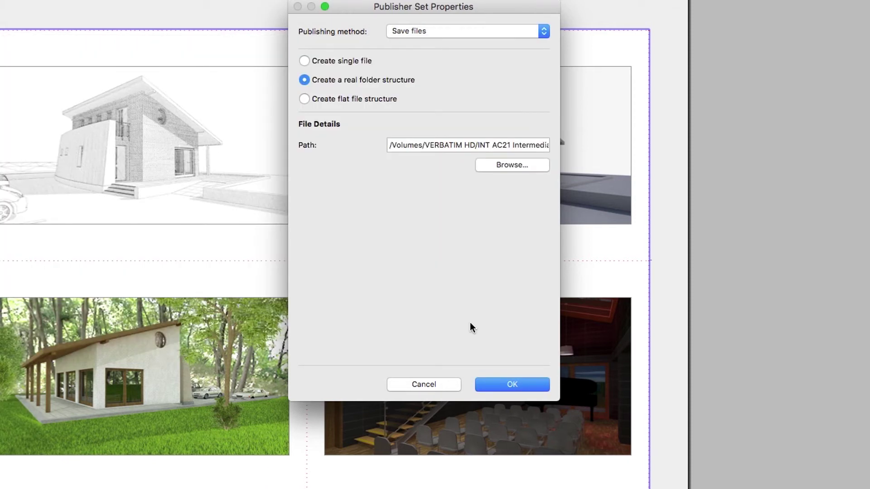
click(490, 381)
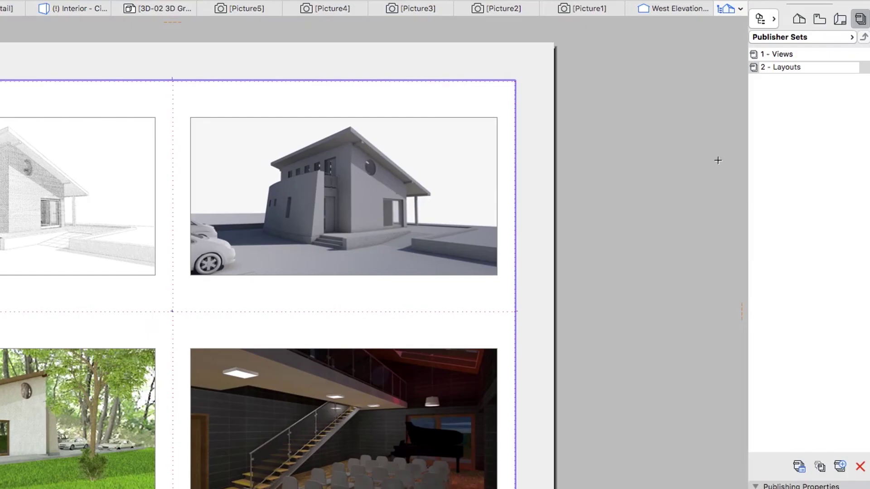
Open 2 - Layouts and view the properties of the A.01.1 Ground Floor layout.
double_click(755, 69)
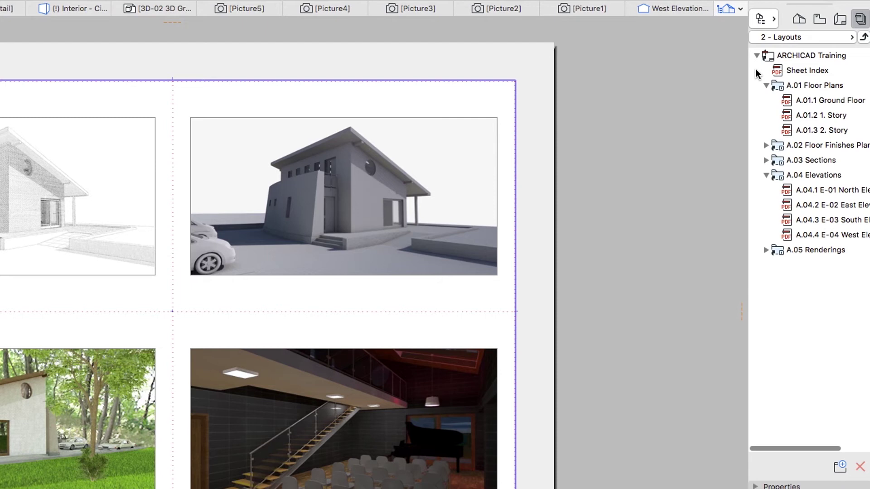
click(797, 97)
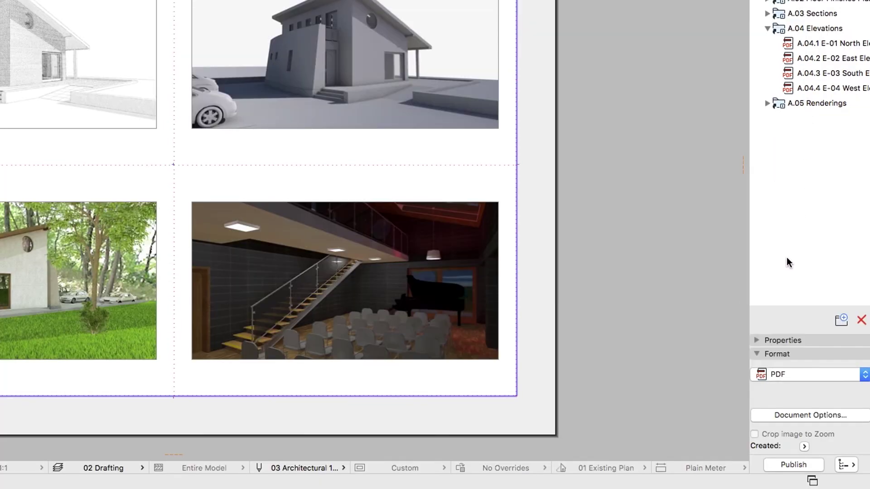
click(765, 340)
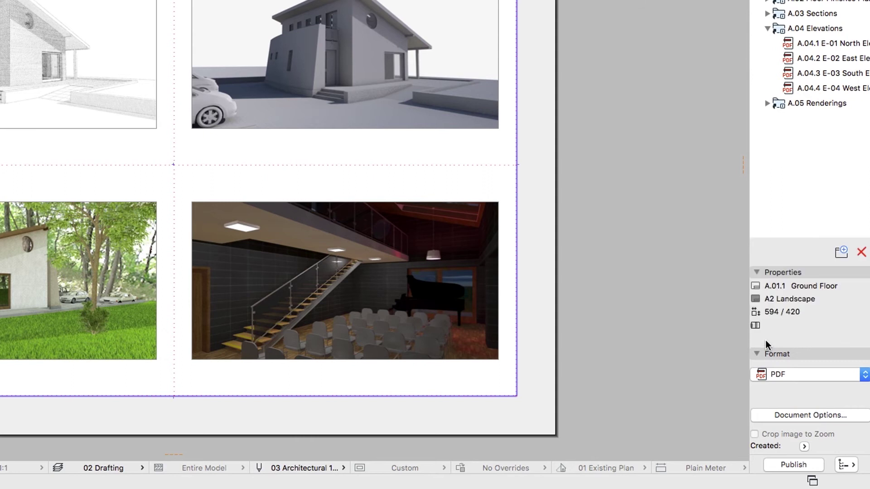
Confirm the A.04.4 West Elevation layout keeps PDF output, then select the ARCHICAD Training root item.
click(789, 89)
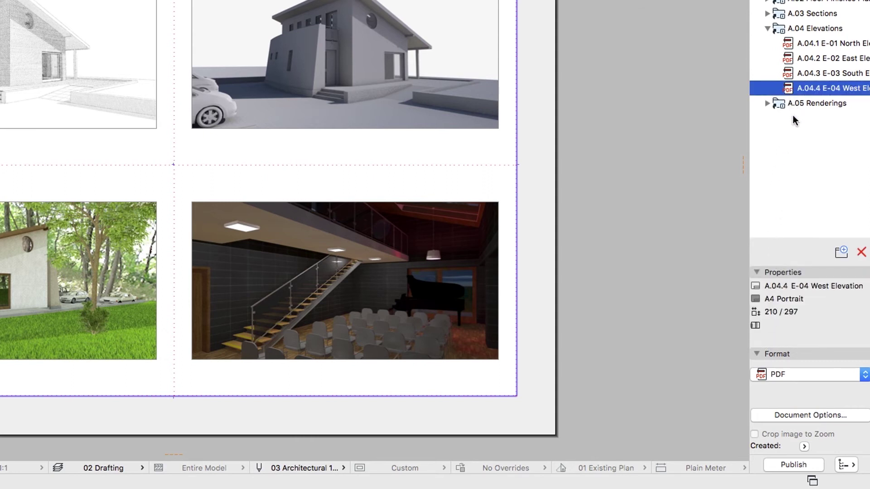
click(853, 375)
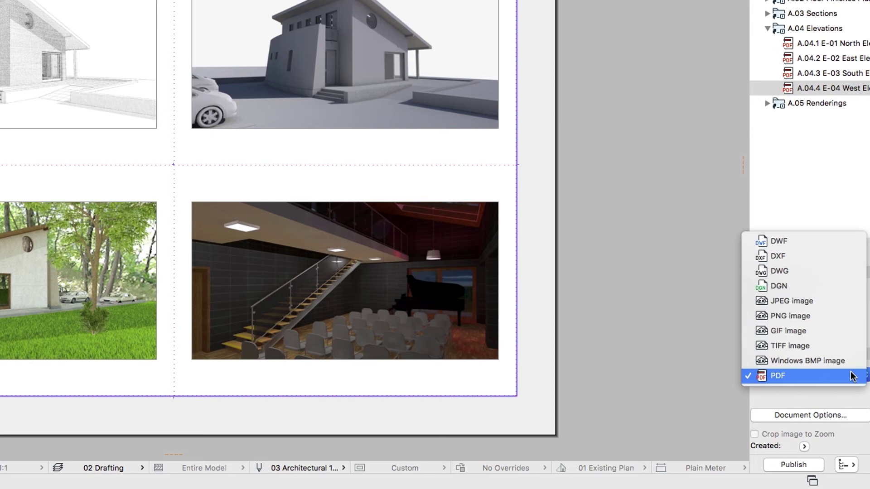
click(853, 375)
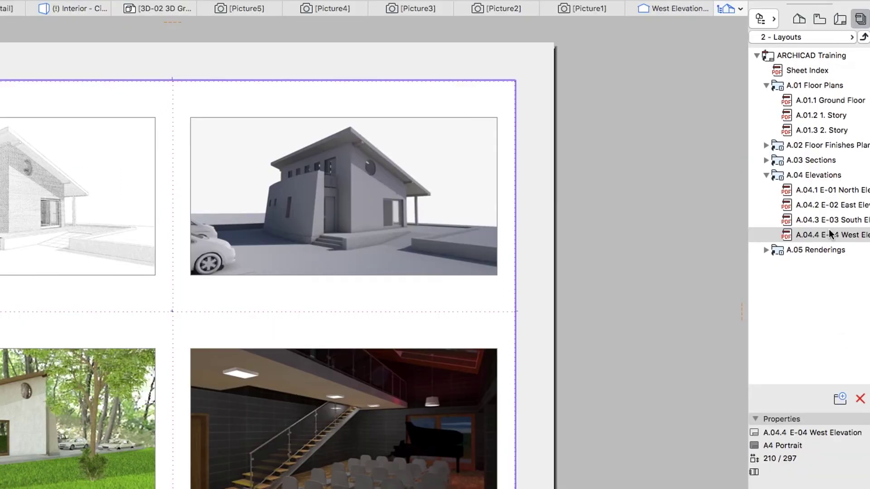
click(812, 56)
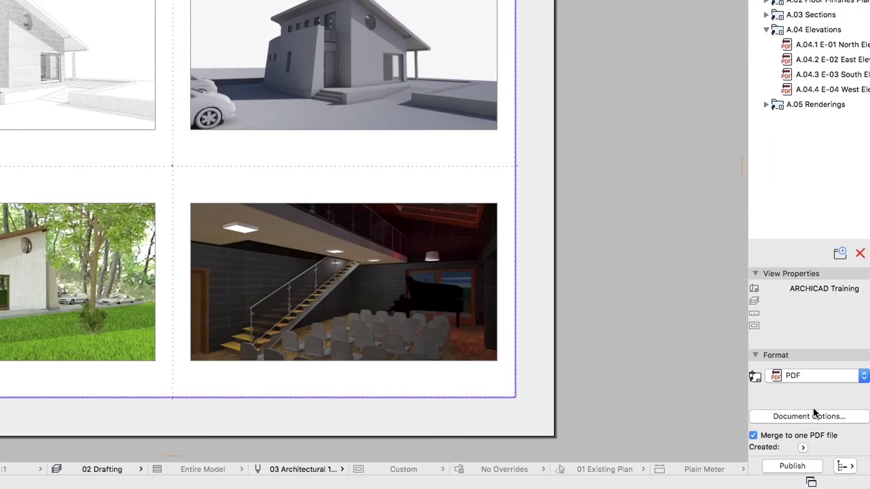
Enable PDF/A archive (PDF/A-2a) in PDF Options and confirm both Document Options dialogs.
click(812, 414)
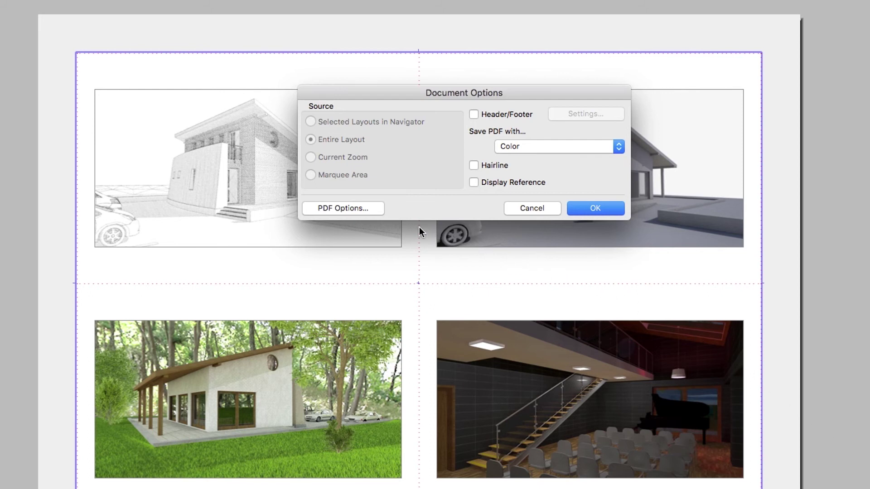
click(375, 211)
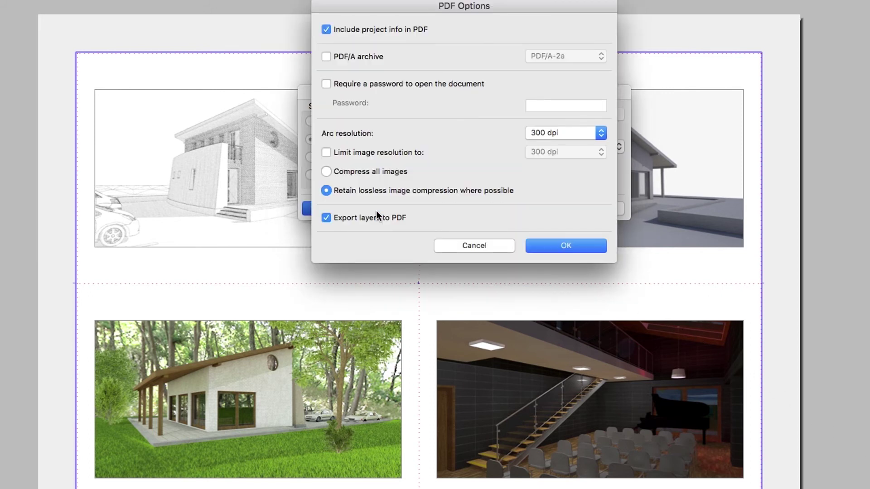
click(326, 58)
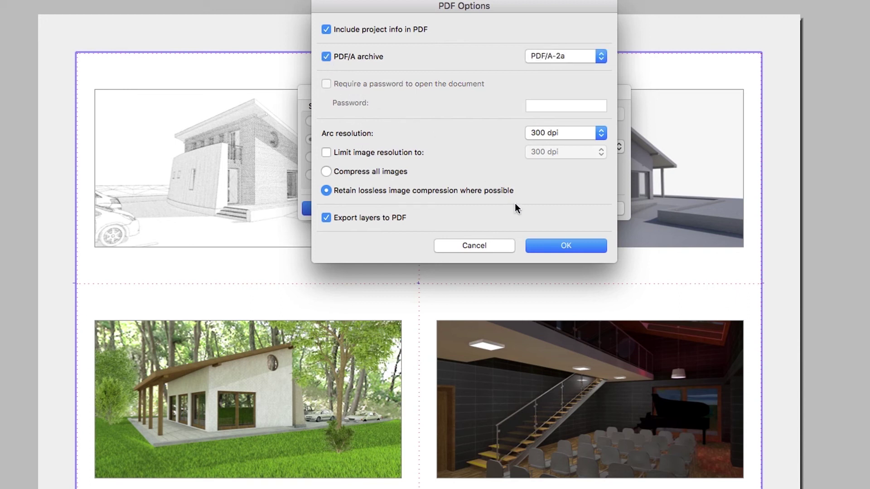
click(534, 246)
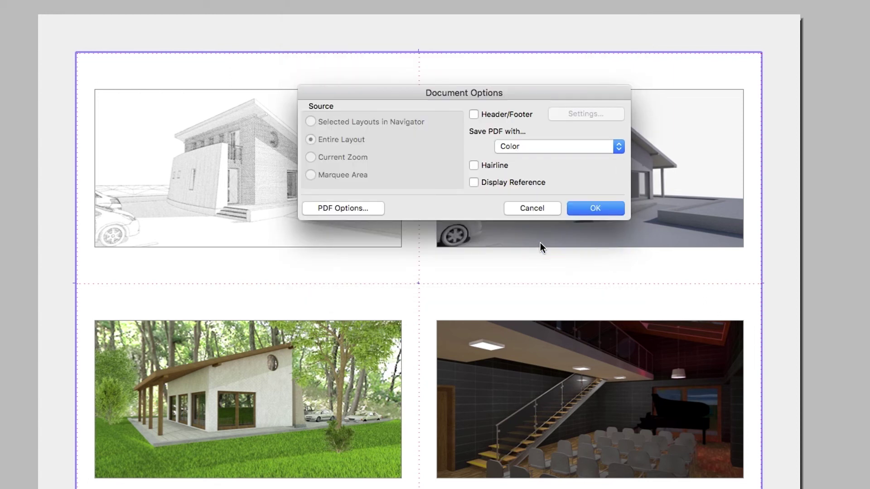
click(577, 213)
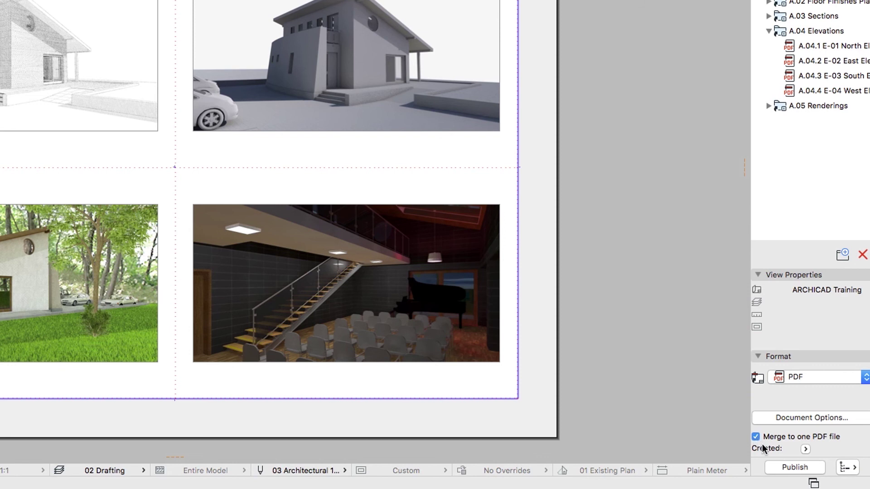
Publish the set with Merge to one PDF file checked, completing all 13/13 layouts.
click(782, 467)
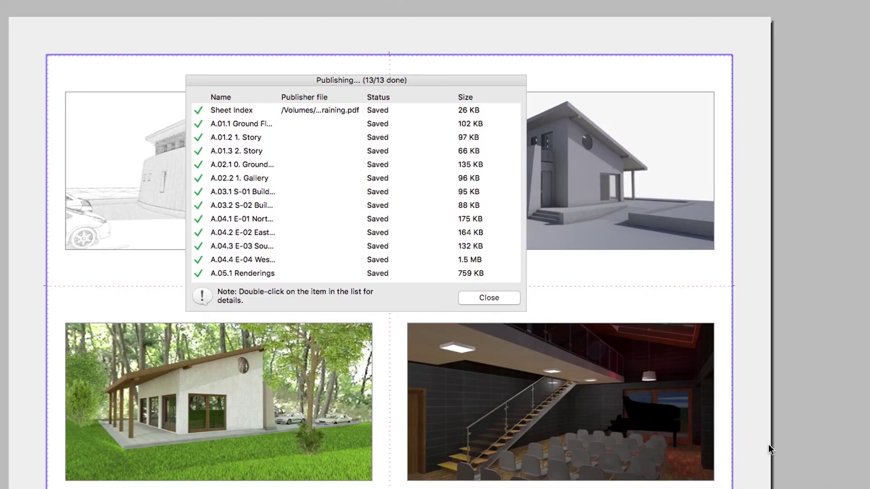
Dismiss the finished Publishing report.
click(511, 300)
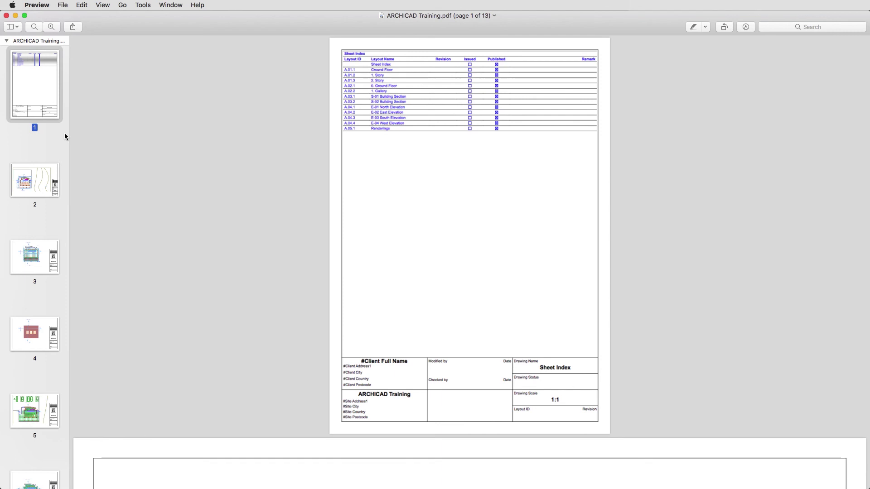
scroll(53, 204, down, 10)
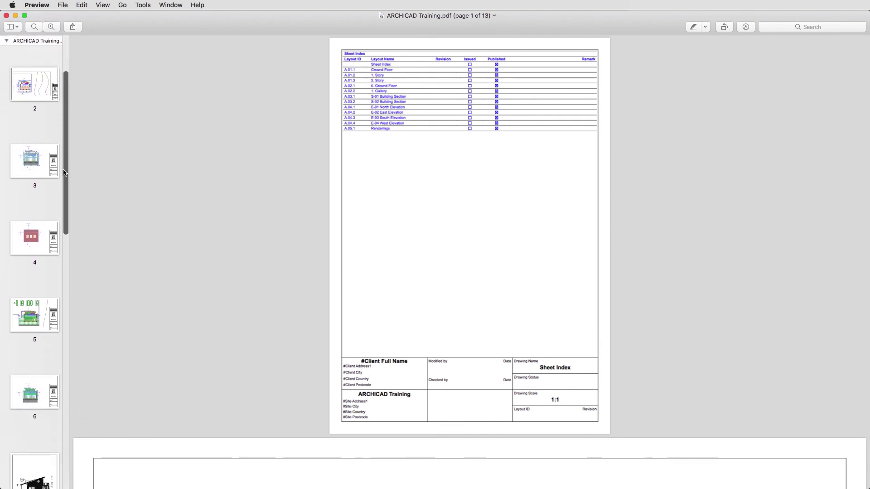